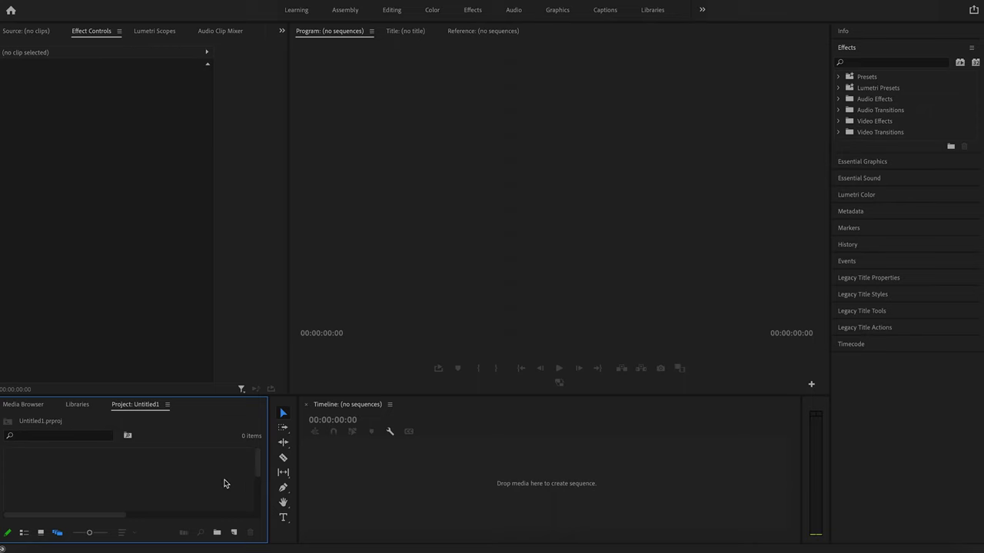
Import MercuryBGRender0001-0125.mp4 from the Mercury Tutorial folder
{"action": "double_click", "coordinate": [171, 474]}
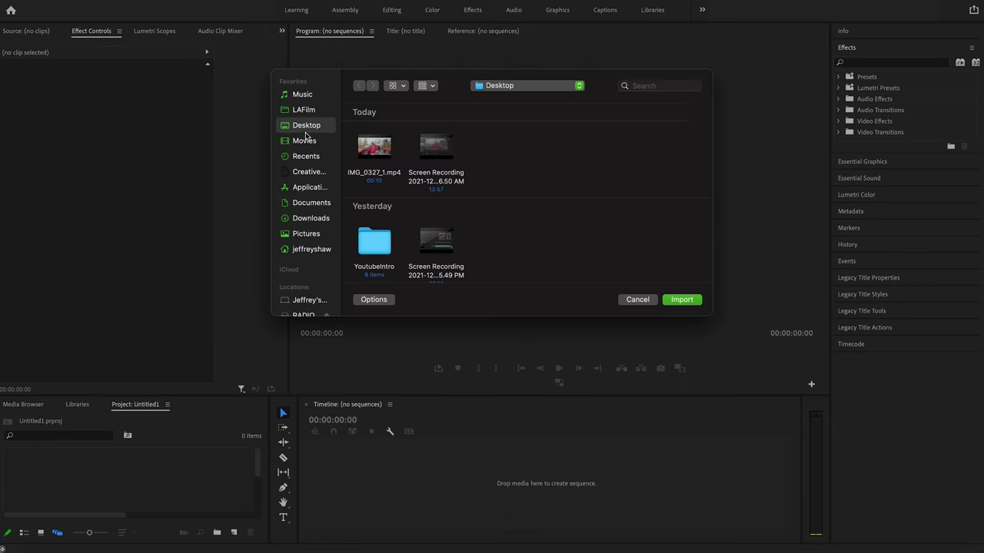
{"action": "scroll", "coordinate": [380, 257], "scroll_direction": "down", "scroll_amount": 5}
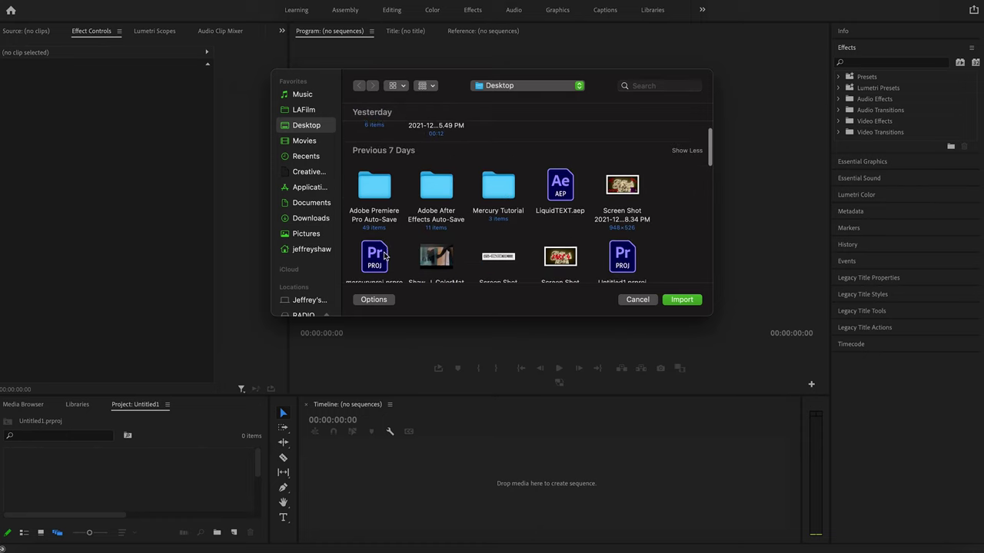
{"action": "double_click", "coordinate": [496, 178]}
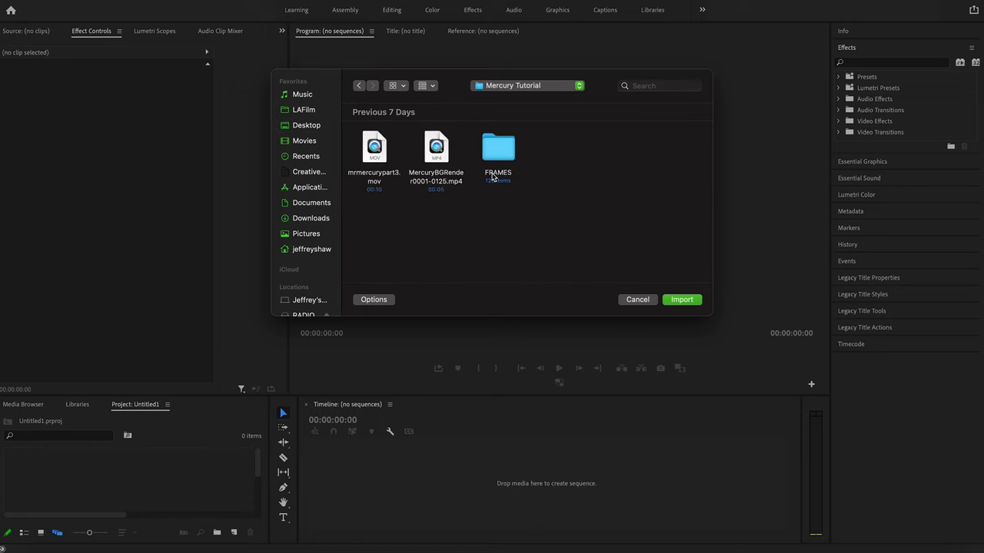
{"action": "double_click", "coordinate": [434, 154]}
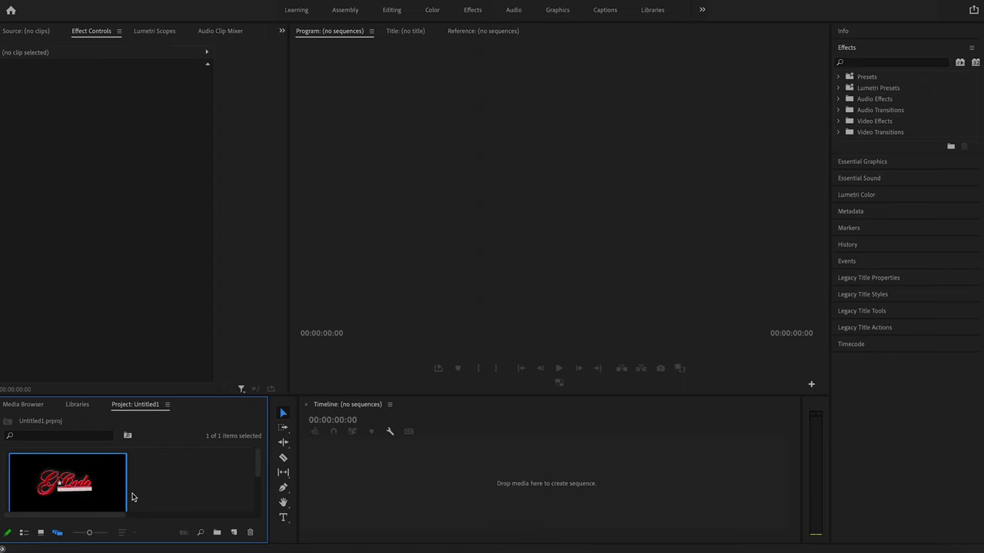
Import mrmercurypart3.mov into the project as well
{"action": "right_click", "coordinate": [149, 492]}
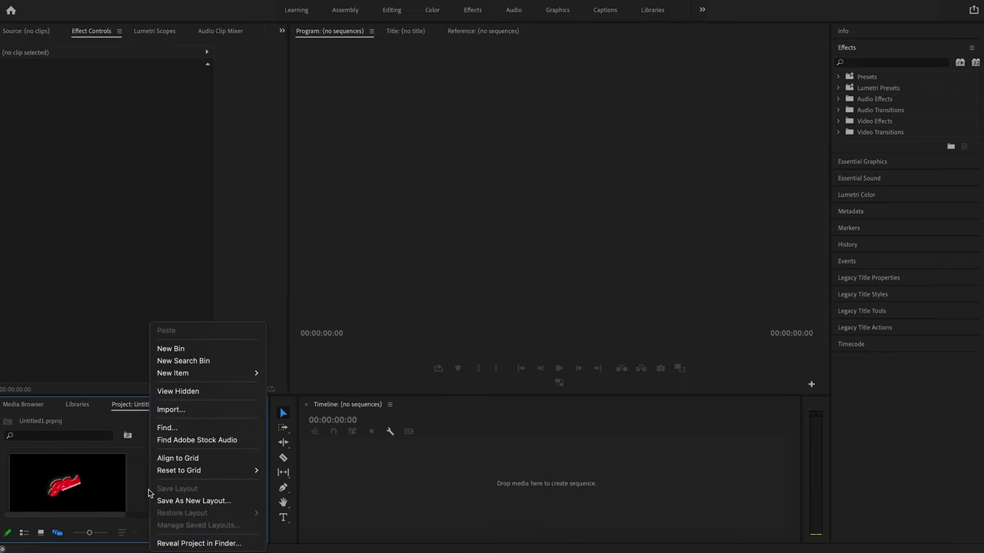
{"action": "left_click", "coordinate": [149, 493]}
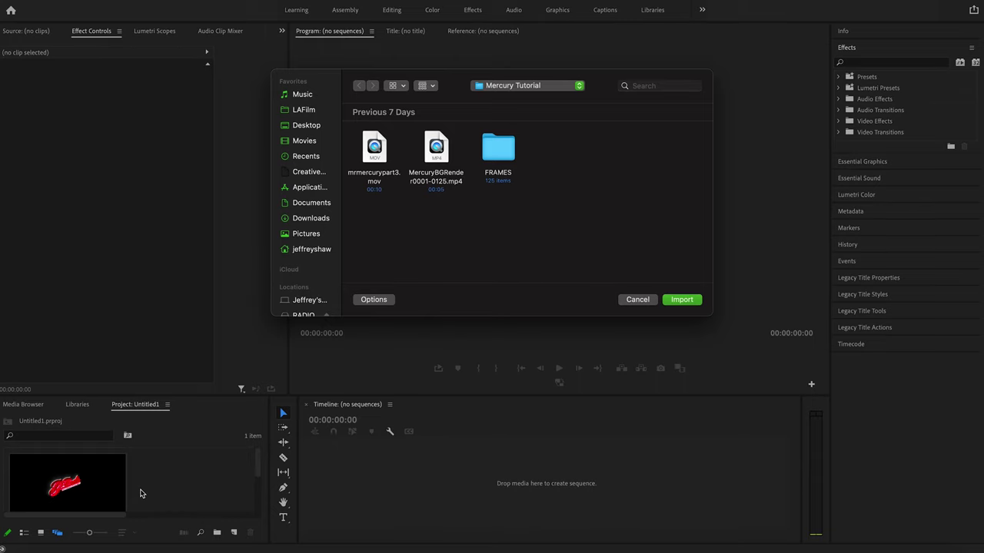
{"action": "double_click", "coordinate": [375, 158]}
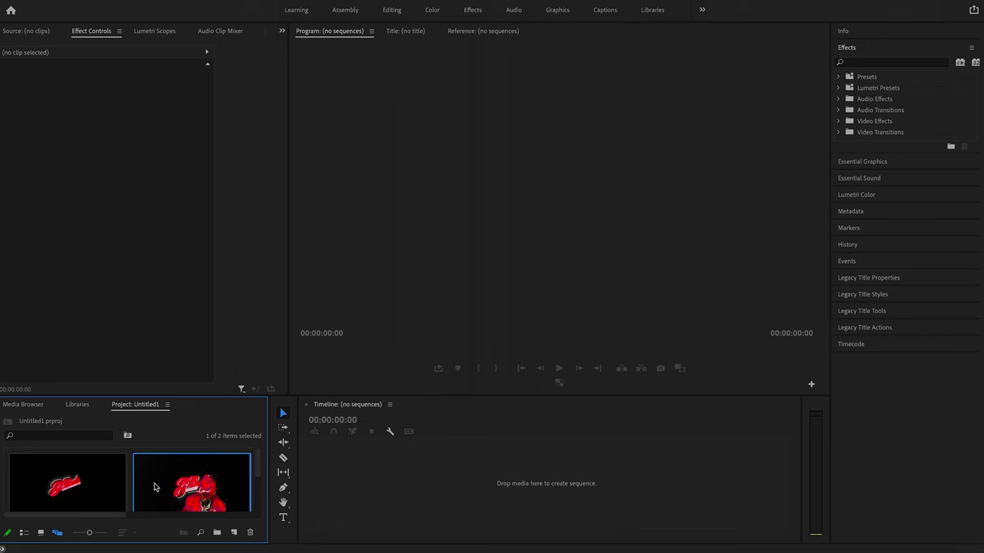
Drop mrmercurypart3.mov onto the timeline to make its sequence, then scrub to about 4 seconds
{"action": "left_click_drag", "start_coordinate": [200, 487], "coordinate": [391, 489]}
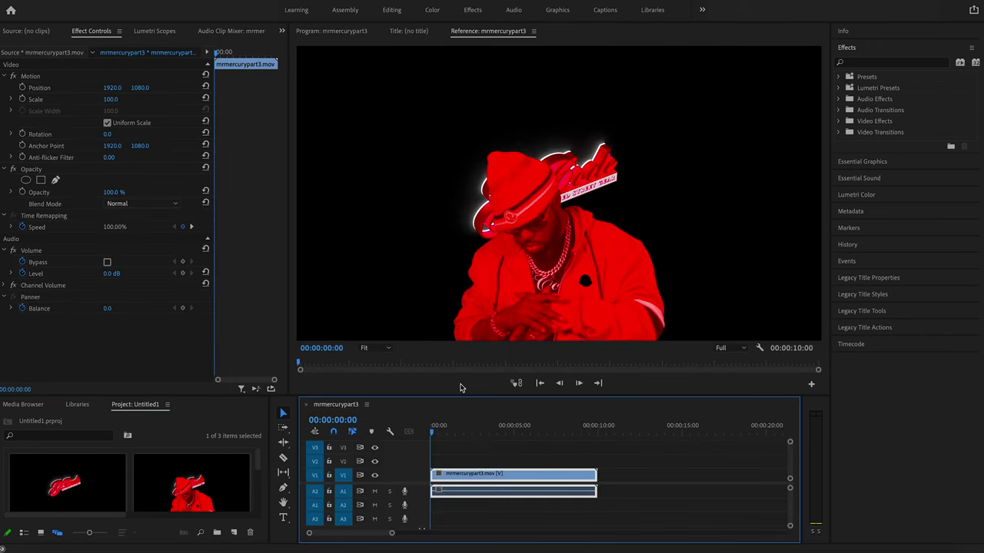
{"action": "left_click_drag", "start_coordinate": [433, 436], "coordinate": [510, 415]}
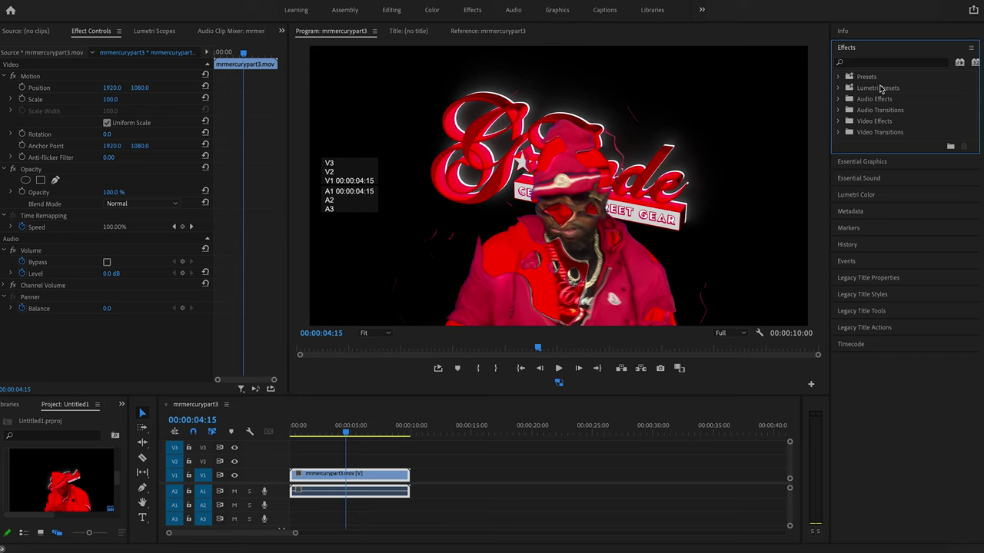
Apply VR Glow from Video Effects > Immersive Video to the mrmercurypart3 clip
{"action": "left_click", "coordinate": [838, 121]}
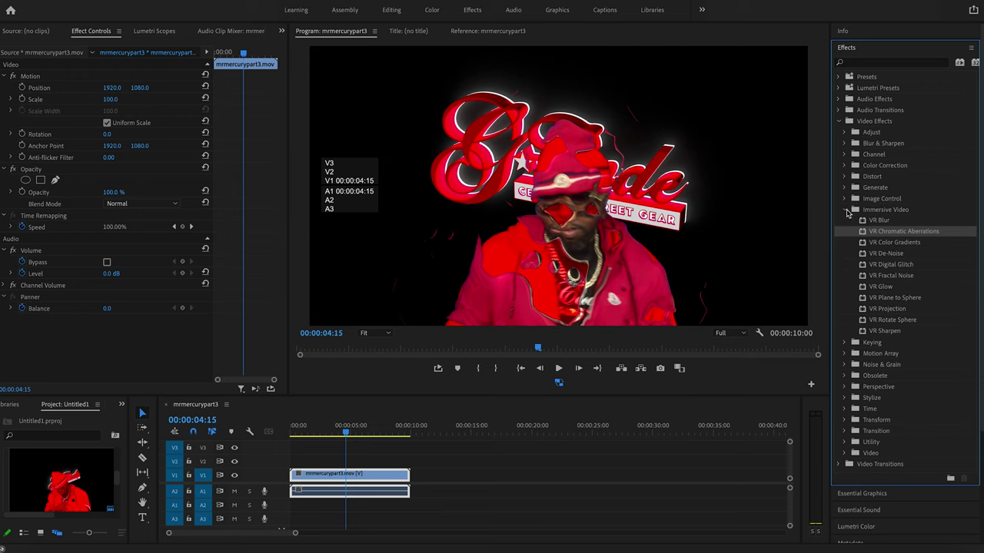
{"action": "left_click", "coordinate": [847, 211]}
{"action": "left_click", "coordinate": [847, 212]}
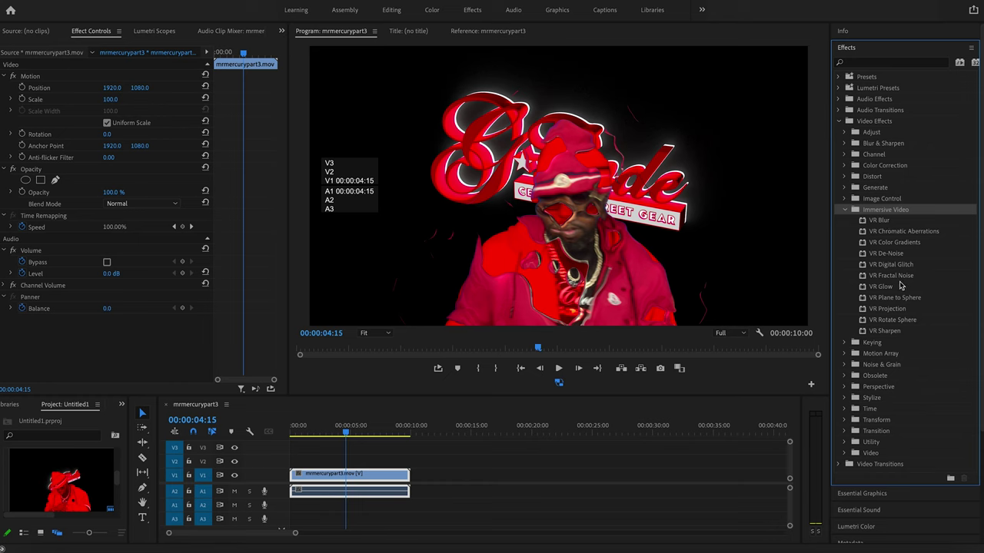
{"action": "left_click_drag", "start_coordinate": [895, 289], "coordinate": [119, 348]}
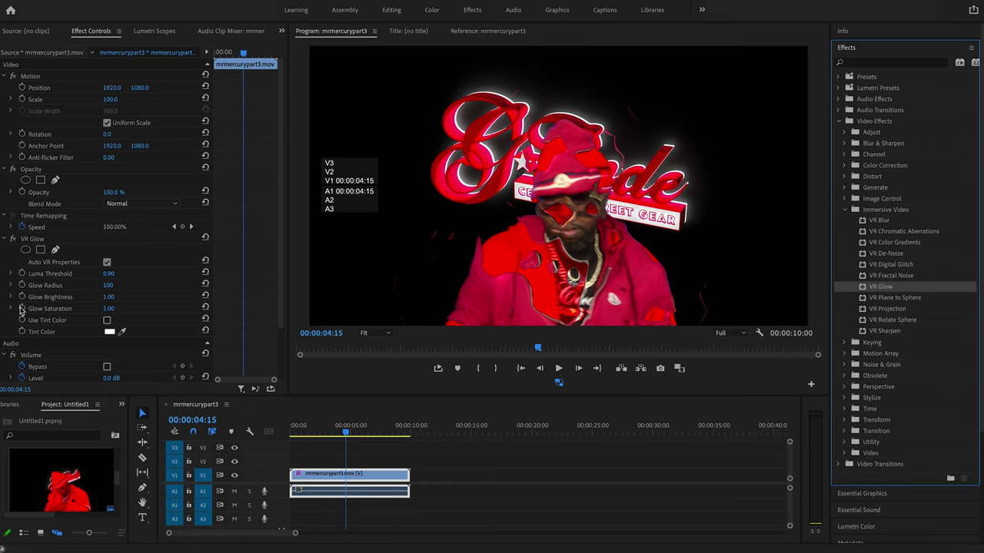
Set VR Glow's Glow Radius to 375 and Glow Brightness to 2.50
{"action": "left_click", "coordinate": [108, 286]}
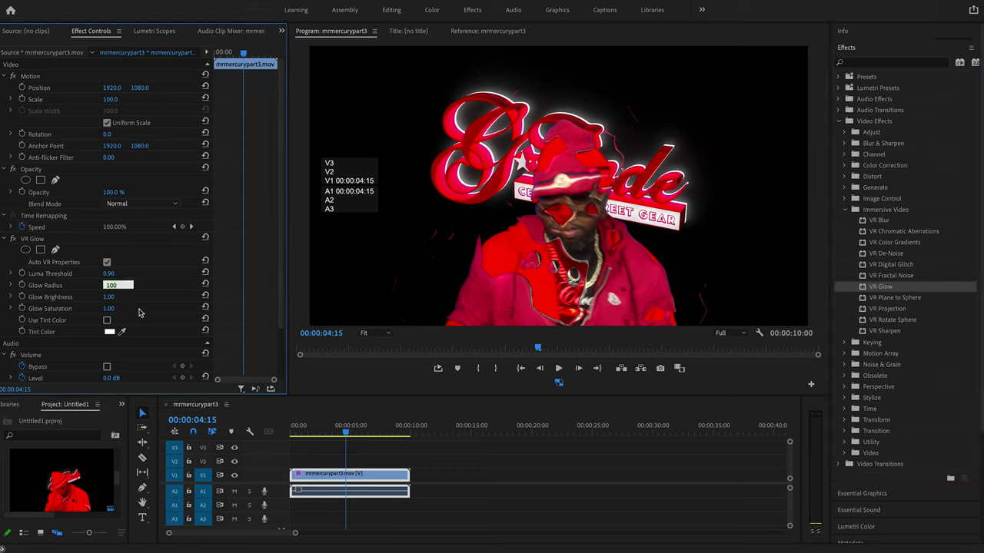
{"action": "type", "text": "375"}
{"action": "key", "text": "Return"}
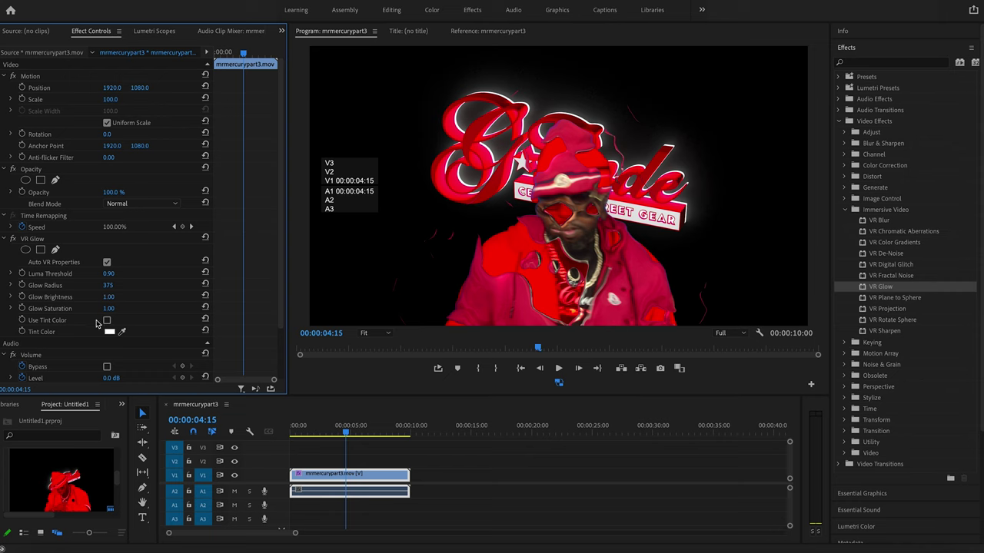
{"action": "left_click", "coordinate": [108, 298]}
{"action": "type", "text": "3"}
{"action": "key", "text": "Return"}
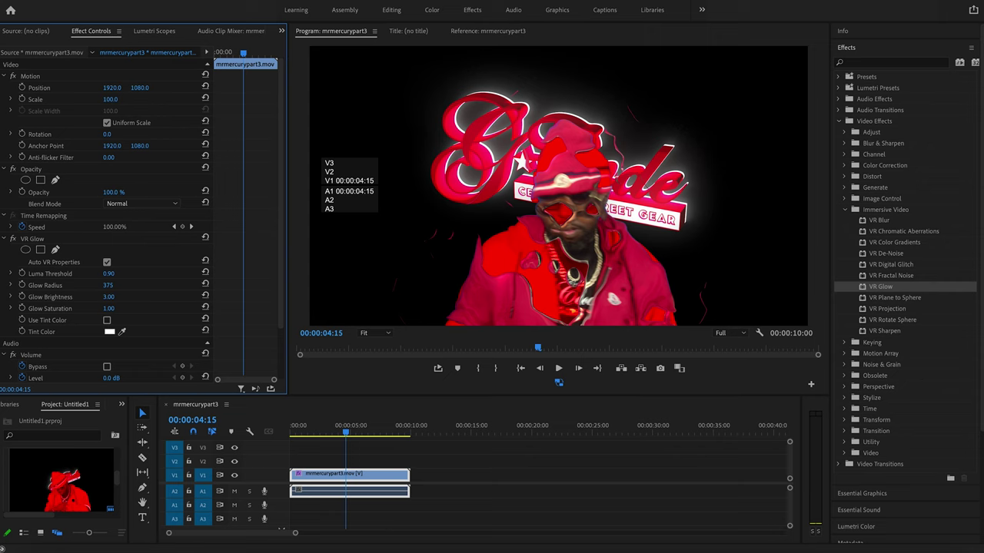
{"action": "left_click", "coordinate": [117, 296]}
{"action": "type", "text": "2.5"}
{"action": "key", "text": "Return"}
Render the sequence's effects from In to Out
{"action": "left_click", "coordinate": [154, 2]}
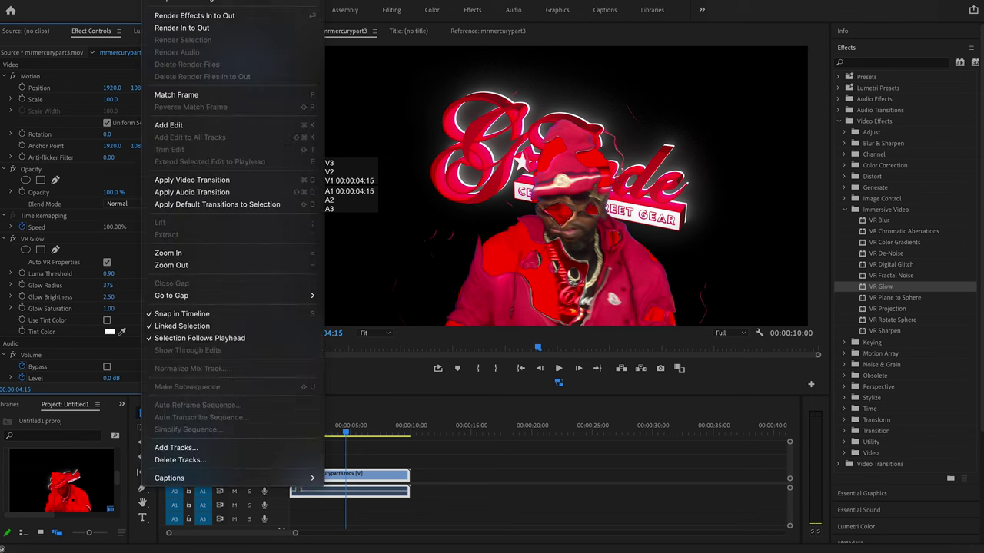
{"action": "left_click", "coordinate": [175, 15]}
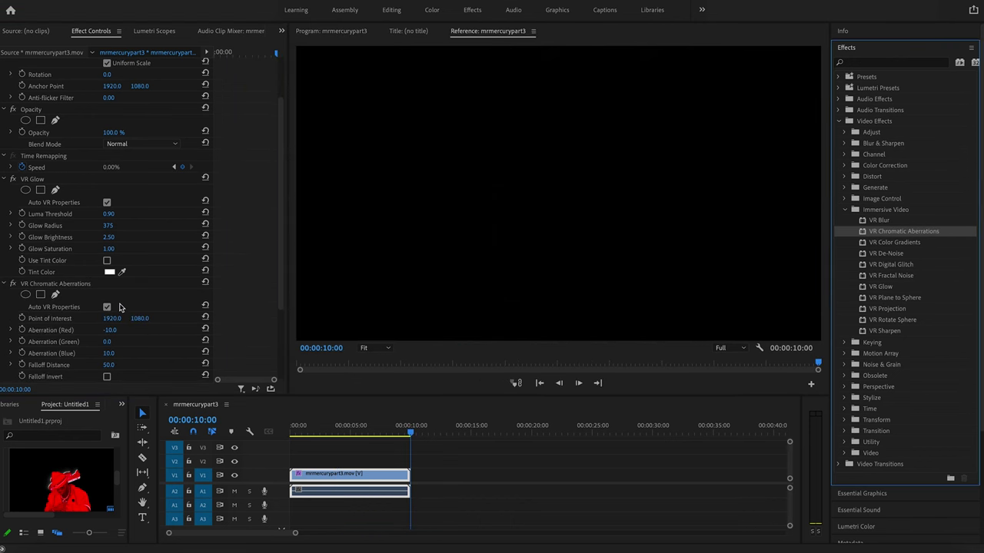
Move the playhead to 00:00:04:16 and begin editing the Aberration (Red) value
{"action": "left_click", "coordinate": [347, 432]}
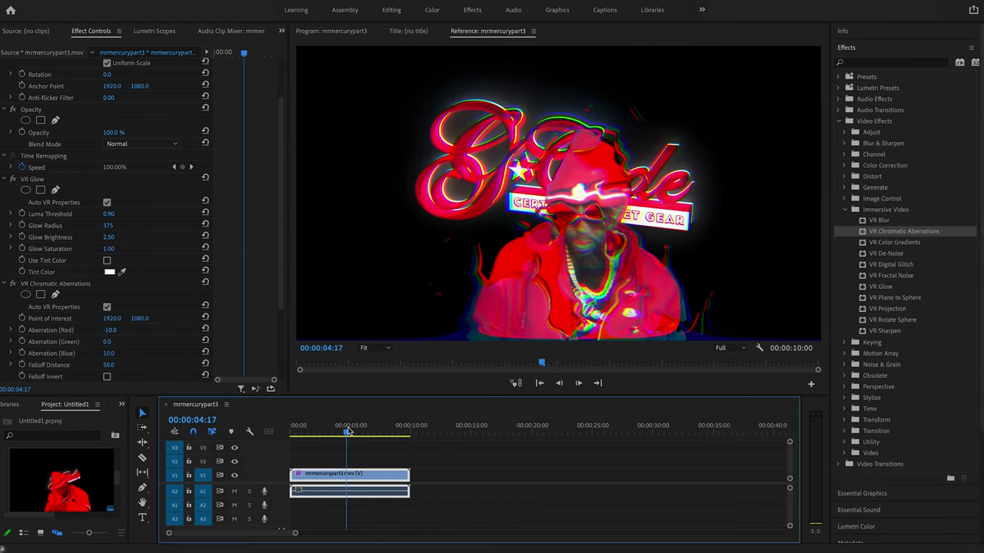
{"action": "key", "text": "Left"}
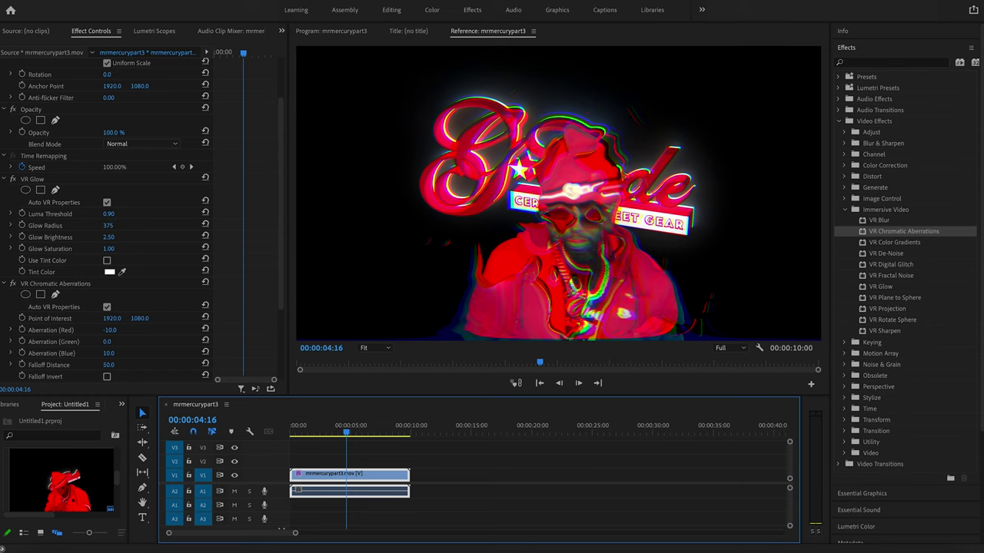
{"action": "left_click", "coordinate": [111, 330]}
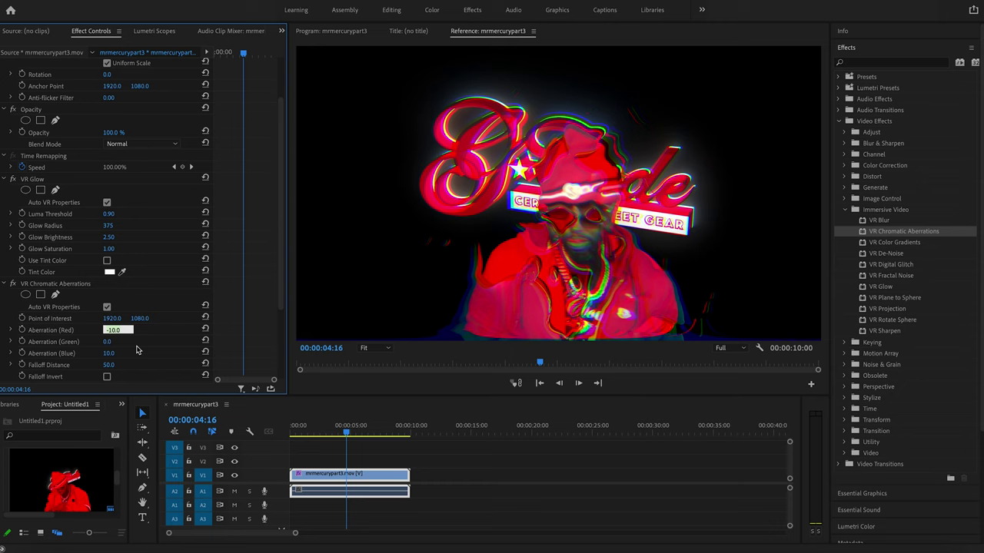
Set the red, green and blue aberrations to 50 each
{"action": "type", "text": "50"}
{"action": "key", "text": "Tab"}
{"action": "type", "text": "50"}
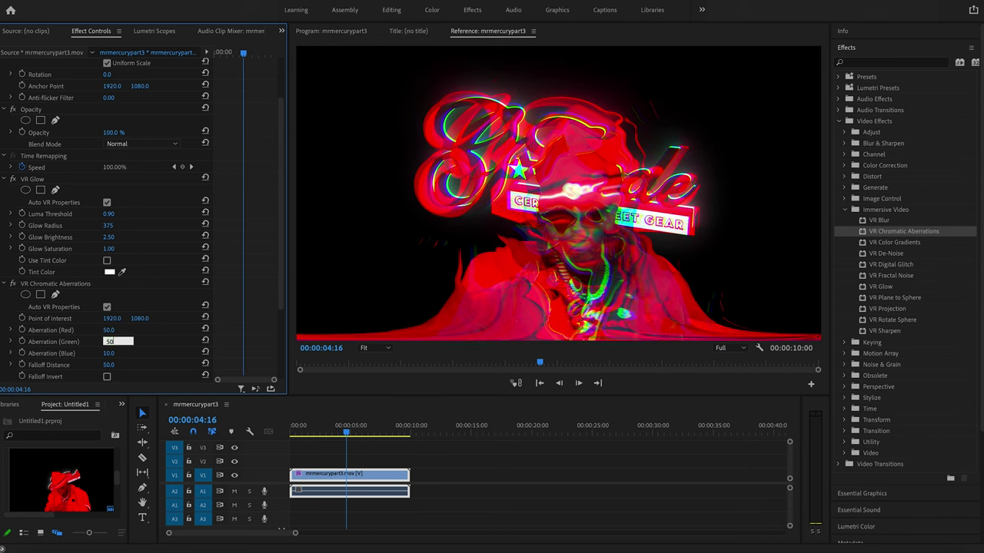
{"action": "key", "text": "Tab"}
{"action": "type", "text": "50"}
{"action": "key", "text": "Return"}
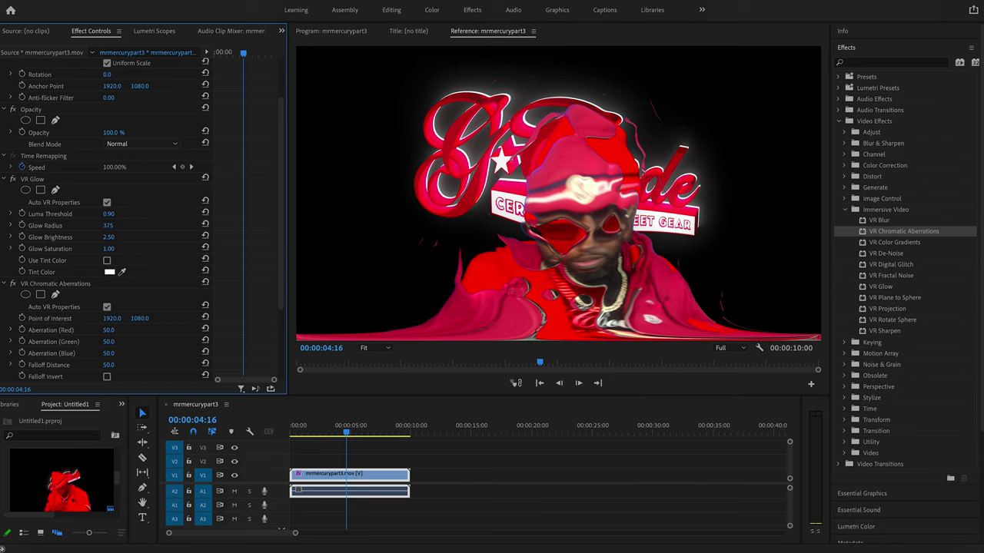
Set Falloff Distance to 100 and save the project
{"action": "left_click", "coordinate": [115, 364]}
{"action": "type", "text": "100"}
{"action": "key", "text": "Return"}
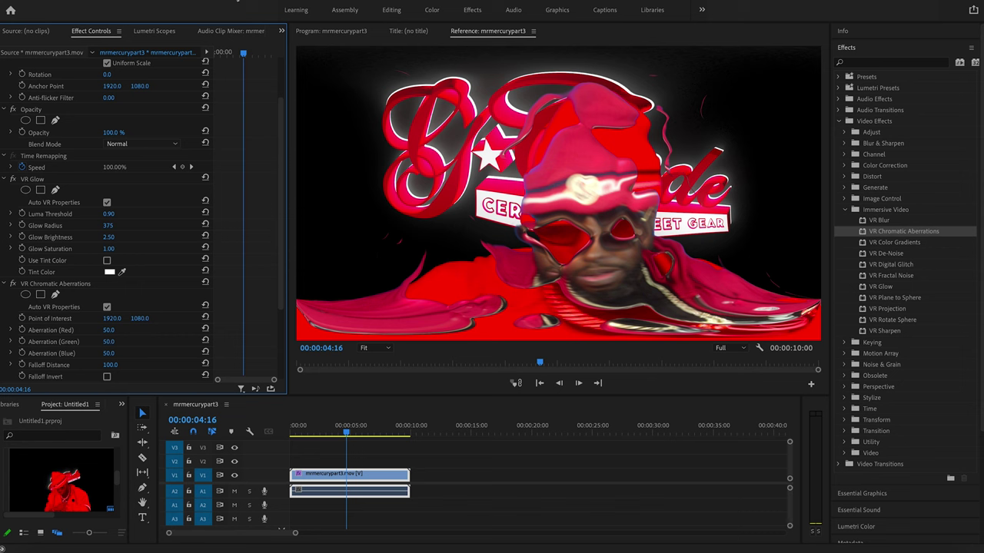
{"action": "key", "text": "super+s"}
Render effects In to Out and play the mrmercurypart3 sequence from the start
{"action": "left_click", "coordinate": [181, 2]}
{"action": "left_click", "coordinate": [192, 16]}
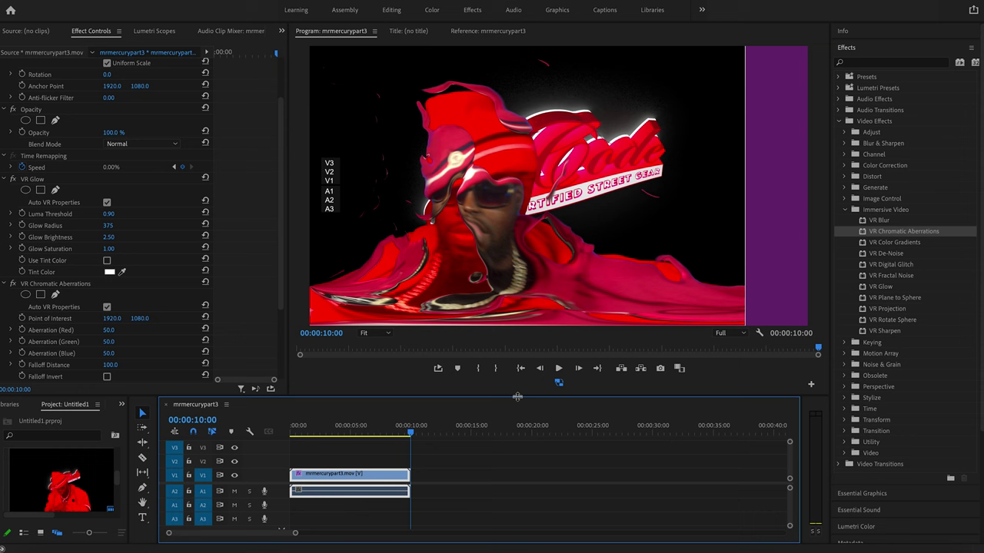
{"action": "left_click", "coordinate": [298, 433]}
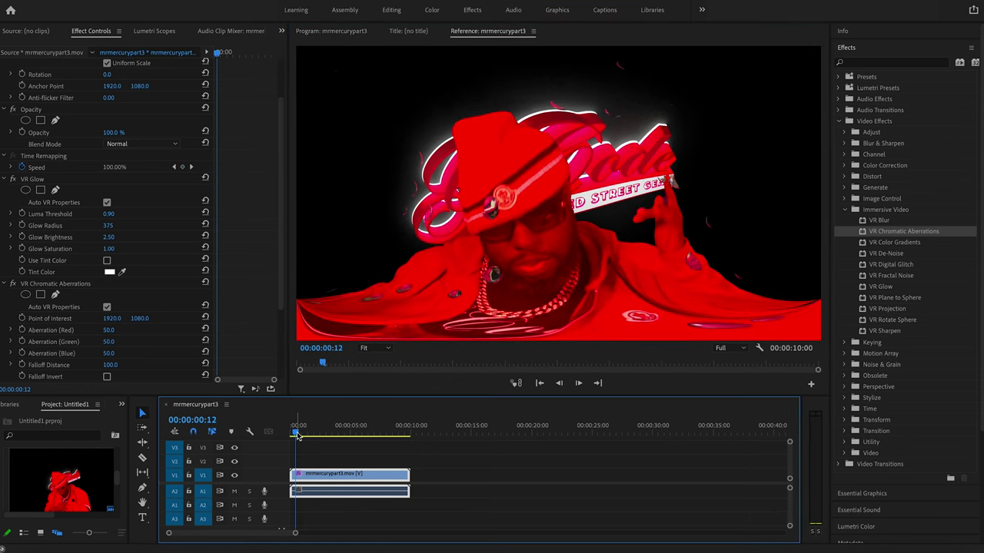
{"action": "key", "text": "space"}
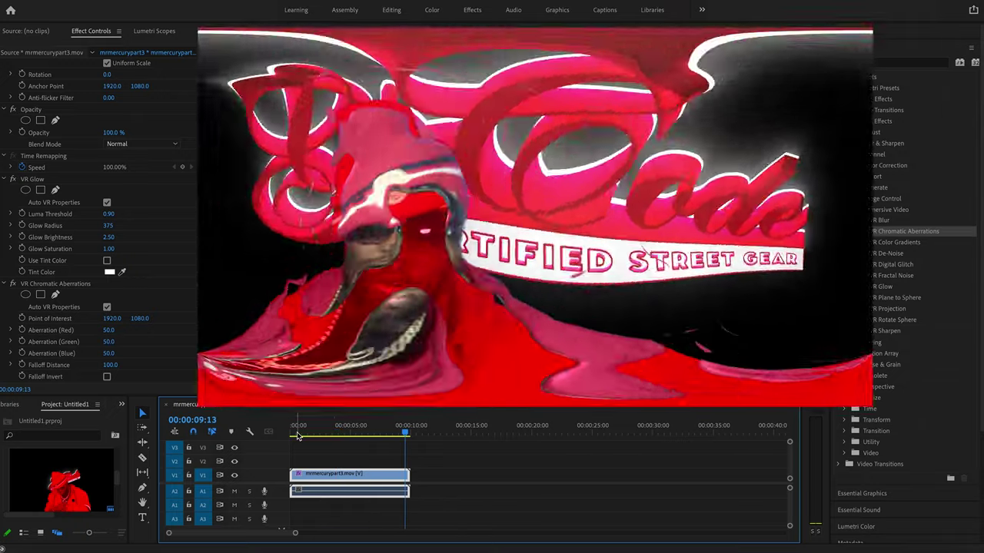
{"action": "left_click", "coordinate": [298, 435]}
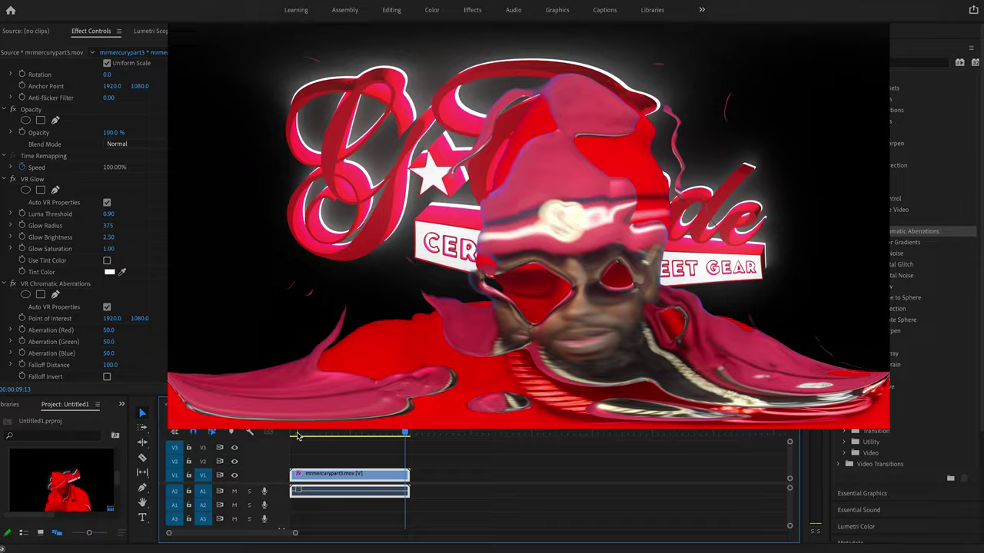